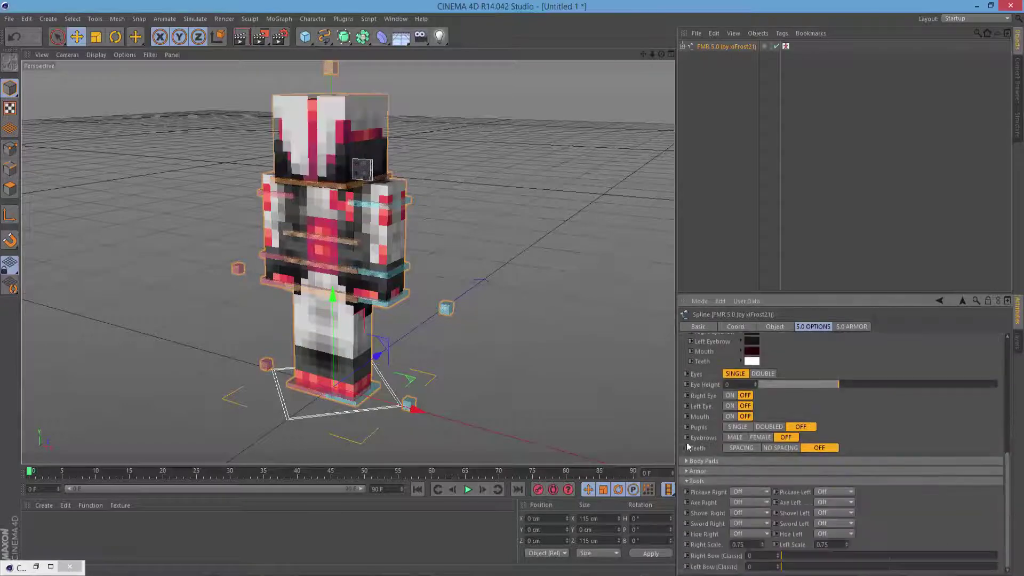
Select the Minecraft character rig's right foot controller and its hip control, and activate Rotate for posing the figure
{"action": "left_click", "coordinate": [337, 414]}
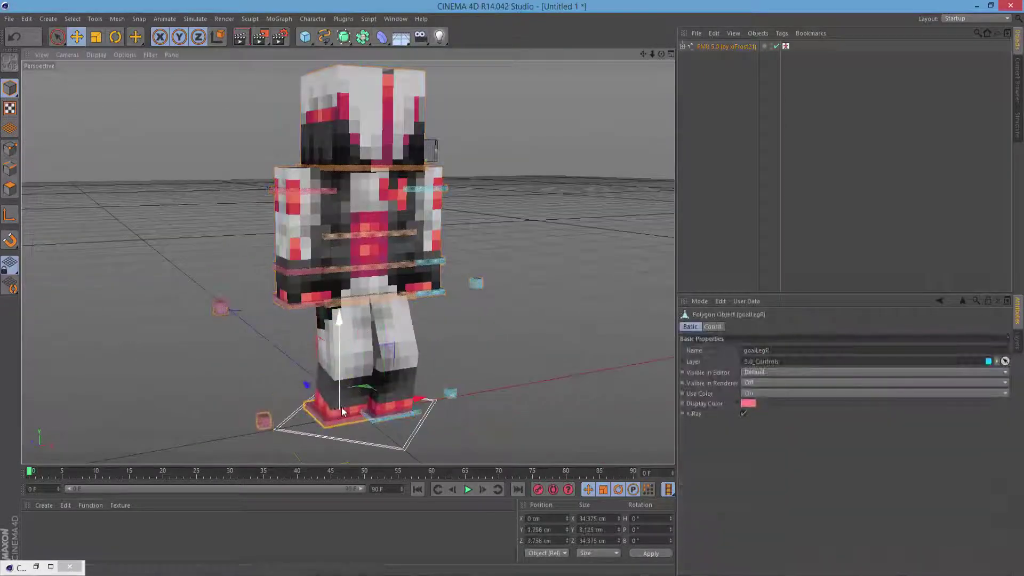
{"action": "left_click", "coordinate": [352, 301]}
{"action": "key", "text": "r"}
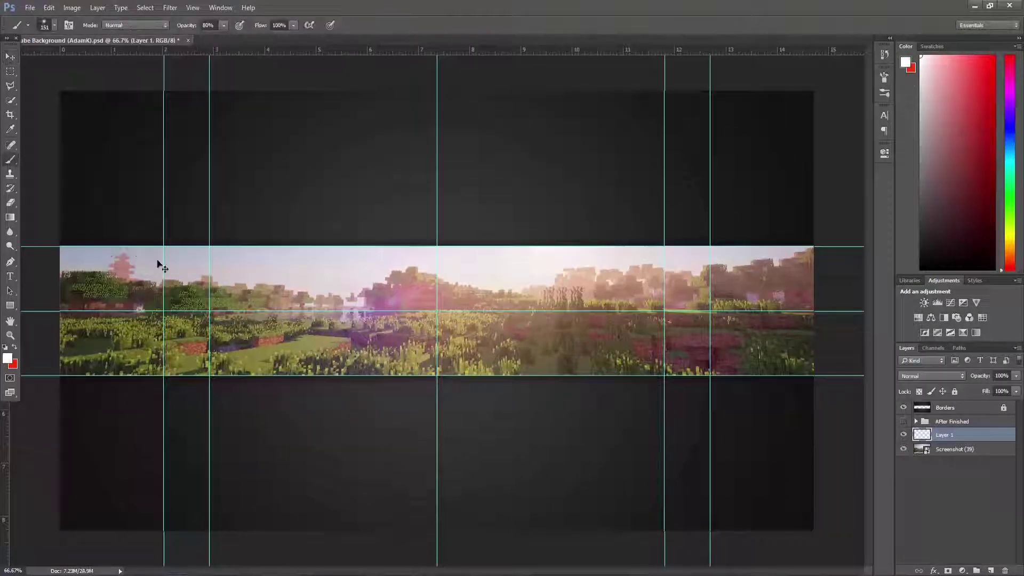
In Photoshop, brush white over the sky on Layer 1, set the layer to 66% opacity, and brush black across the grass at 30% brush opacity
{"action": "mouse_move", "coordinate": [156, 263]}
{"action": "left_mouse_down"}
{"action": "mouse_move", "coordinate": [560, 247]}
{"action": "mouse_move", "coordinate": [800, 250]}
{"action": "left_mouse_up"}
{"action": "left_click_drag", "start_coordinate": [1016, 376], "coordinate": [997, 391]}
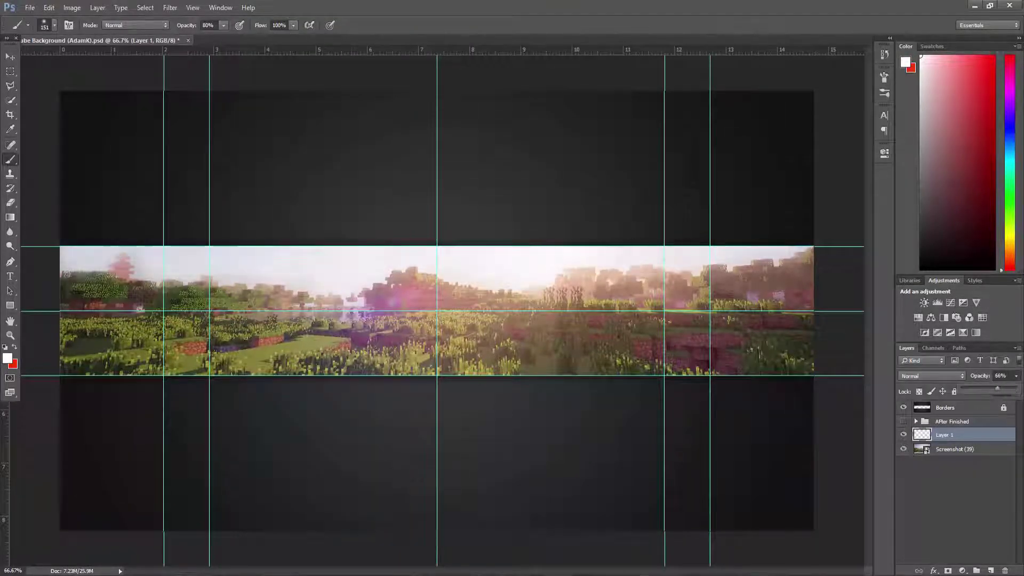
{"action": "left_click", "coordinate": [208, 25]}
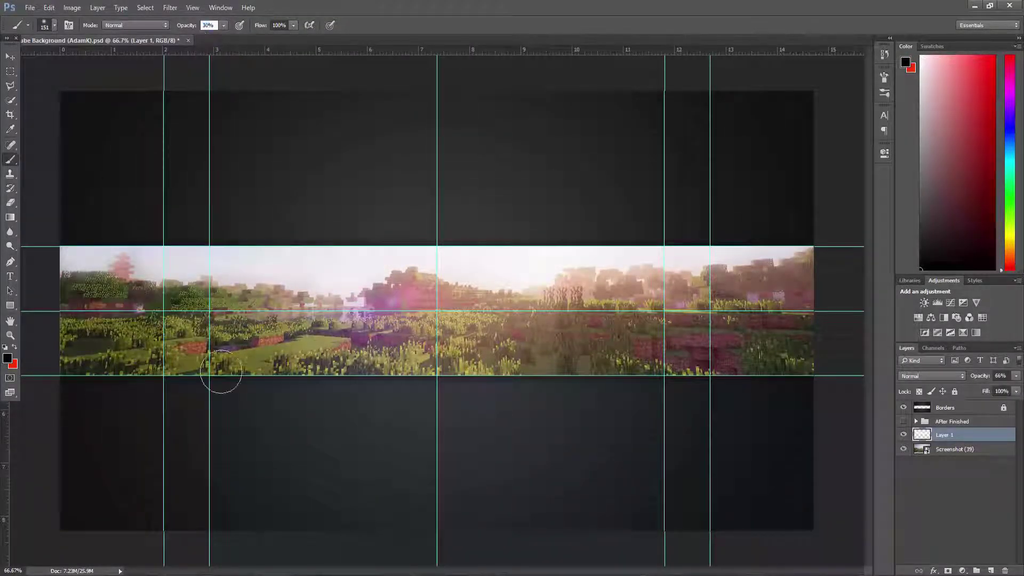
{"action": "left_click_drag", "start_coordinate": [221, 372], "coordinate": [768, 347]}
Create a new layer and paint the banner's left end black with a soft brush at 100% opacity
{"action": "key", "text": "ctrl+shift+n"}
{"action": "key", "text": "Return"}
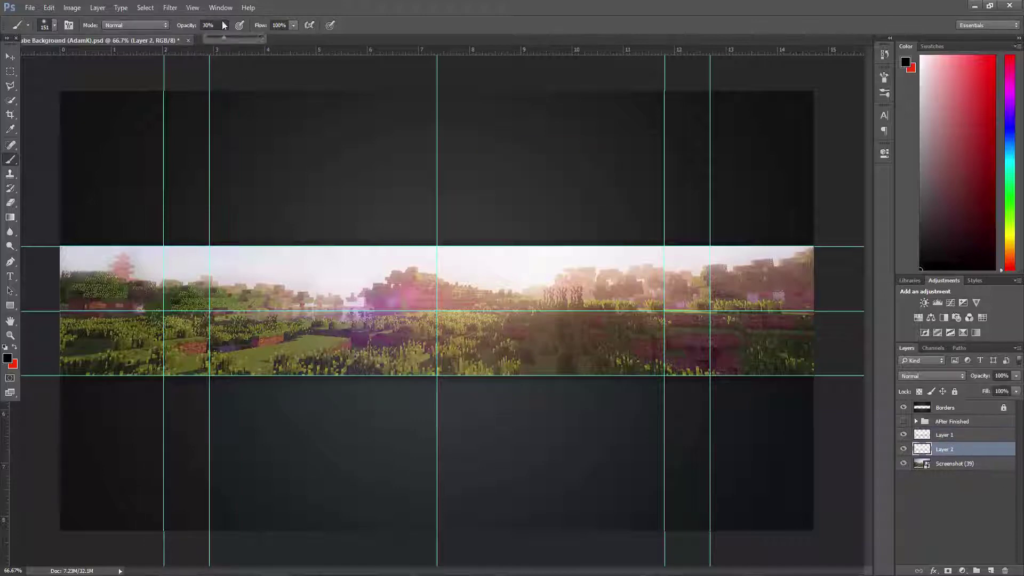
{"action": "left_click_drag", "start_coordinate": [210, 255], "coordinate": [80, 320]}
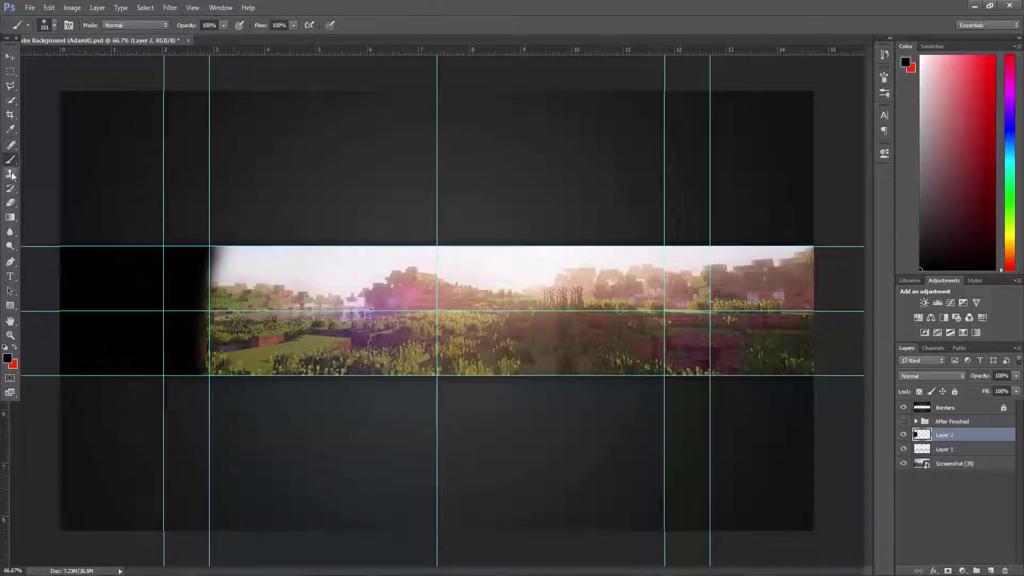
Stretch the black fade on Layer 2 further inward and soften its inner edge with the Eraser
{"action": "key", "text": "ctrl+t"}
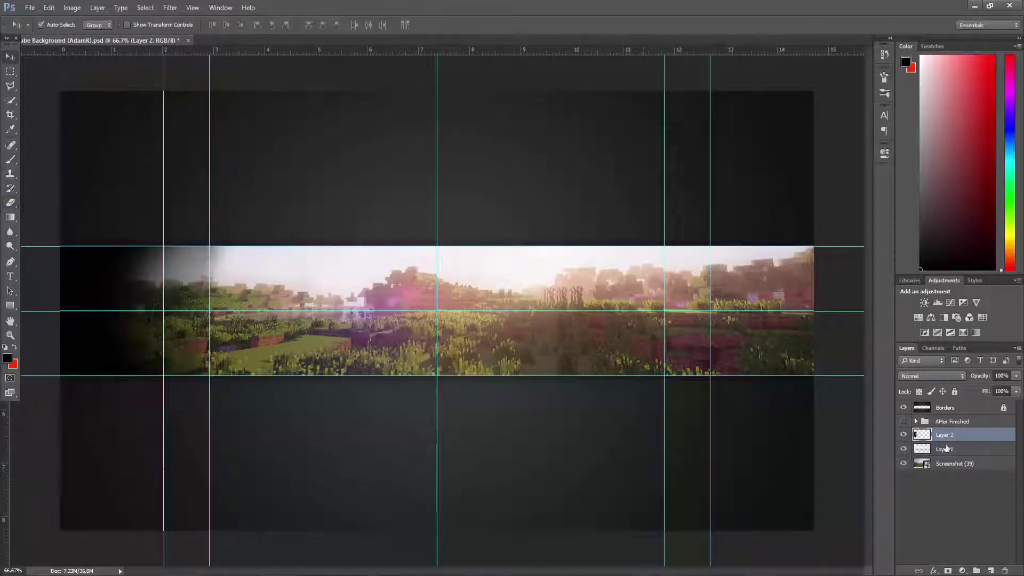
{"action": "left_click_drag", "start_coordinate": [244, 320], "coordinate": [301, 321]}
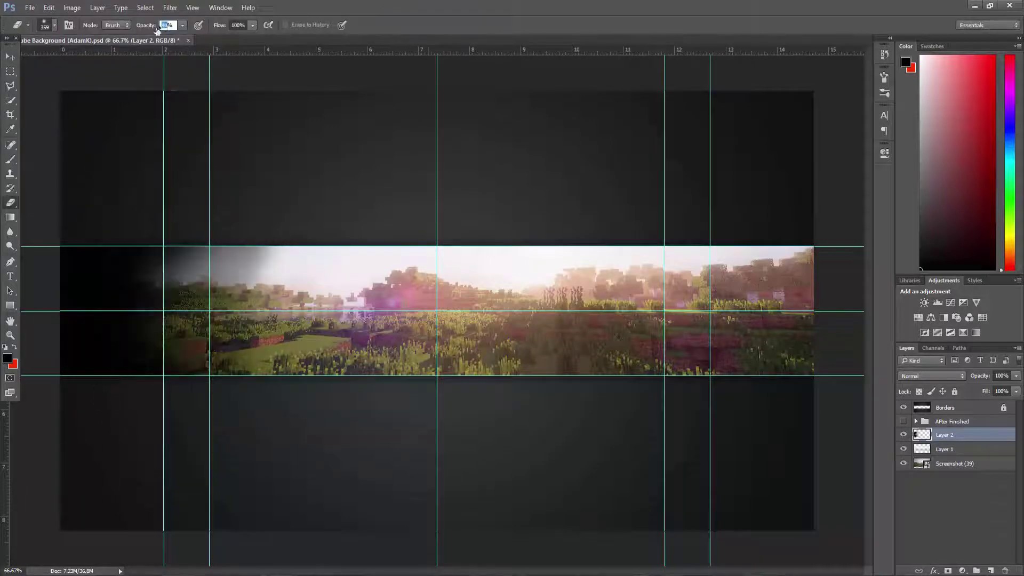
{"action": "left_click_drag", "start_coordinate": [203, 251], "coordinate": [107, 320]}
Duplicate the dark fade layer and move the copy to the banner's right end
{"action": "key", "text": "ctrl+j"}
{"action": "key", "text": "v"}
{"action": "left_click_drag", "start_coordinate": [205, 298], "coordinate": [719, 299]}
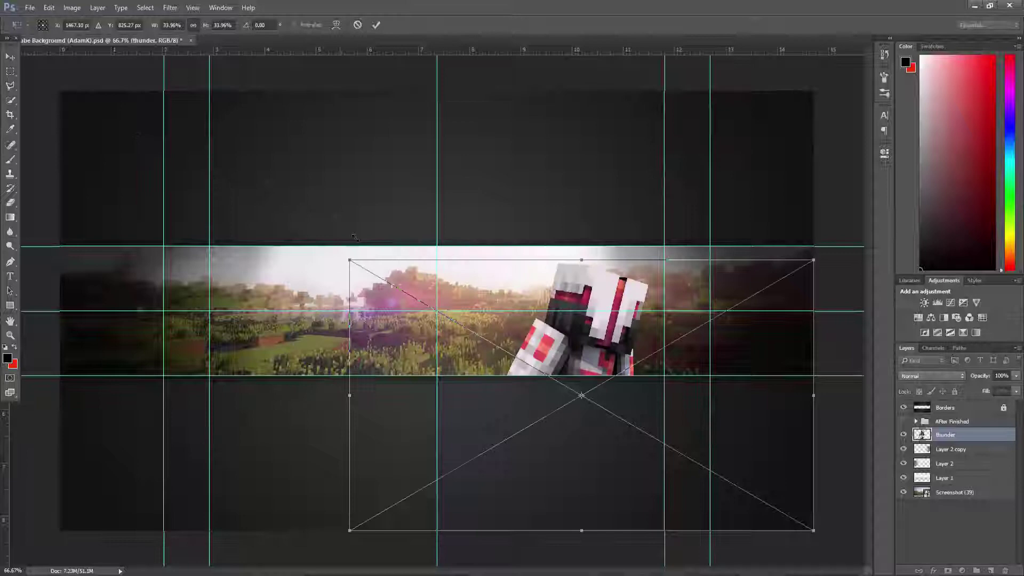
Scale down the character render to fit the banner strip and merge Layer 2 with Layer 2 copy
{"action": "left_click_drag", "start_coordinate": [353, 237], "coordinate": [454, 342]}
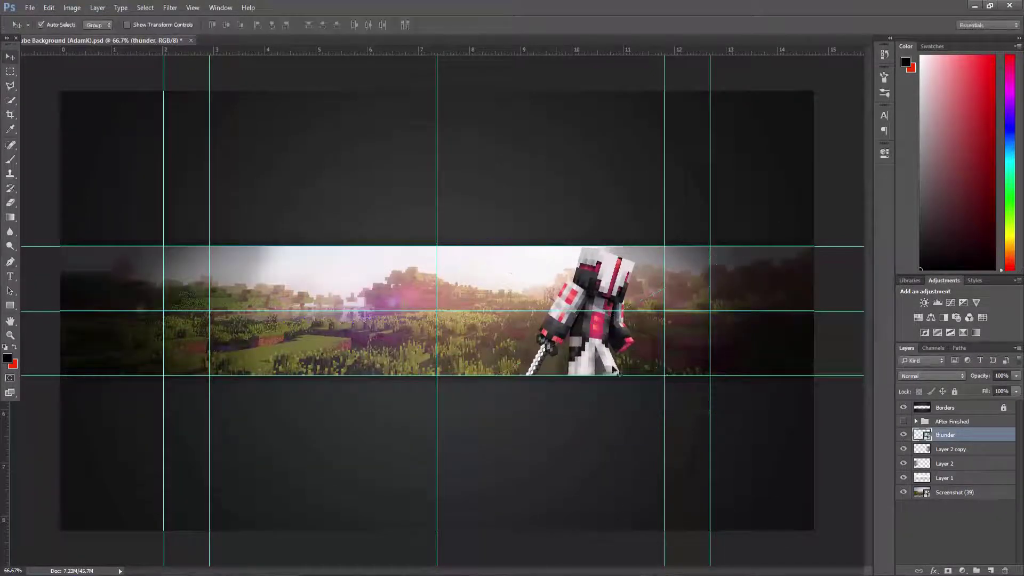
{"action": "right_click", "coordinate": [952, 466]}
{"action": "left_click", "coordinate": [952, 470]}
{"action": "left_click_drag", "start_coordinate": [951, 470], "coordinate": [952, 451]}
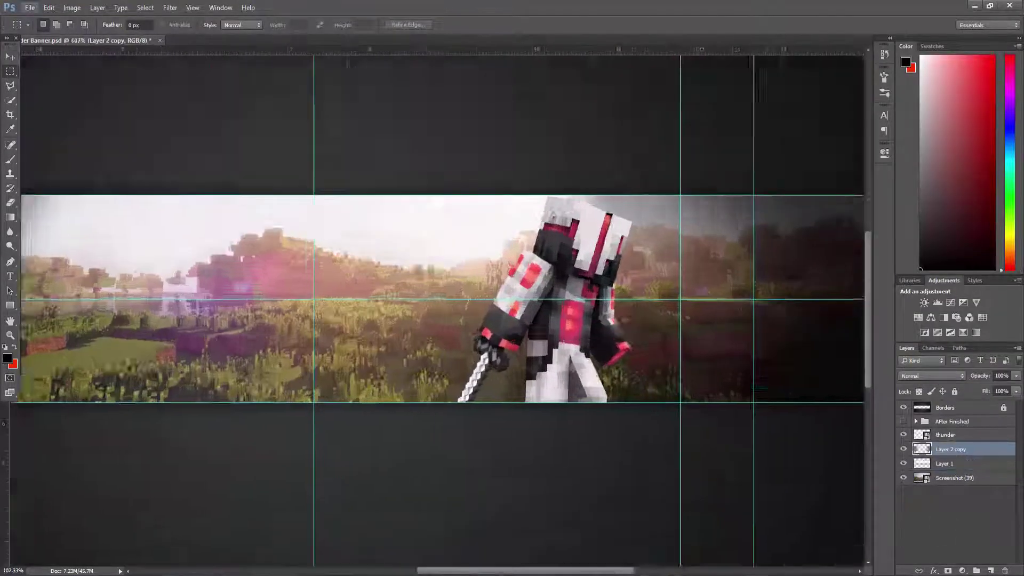
Duplicate the thunder character layer to keep a spare copy
{"action": "left_click", "coordinate": [960, 435]}
{"action": "key", "text": "v"}
{"action": "key", "text": "ctrl+j"}
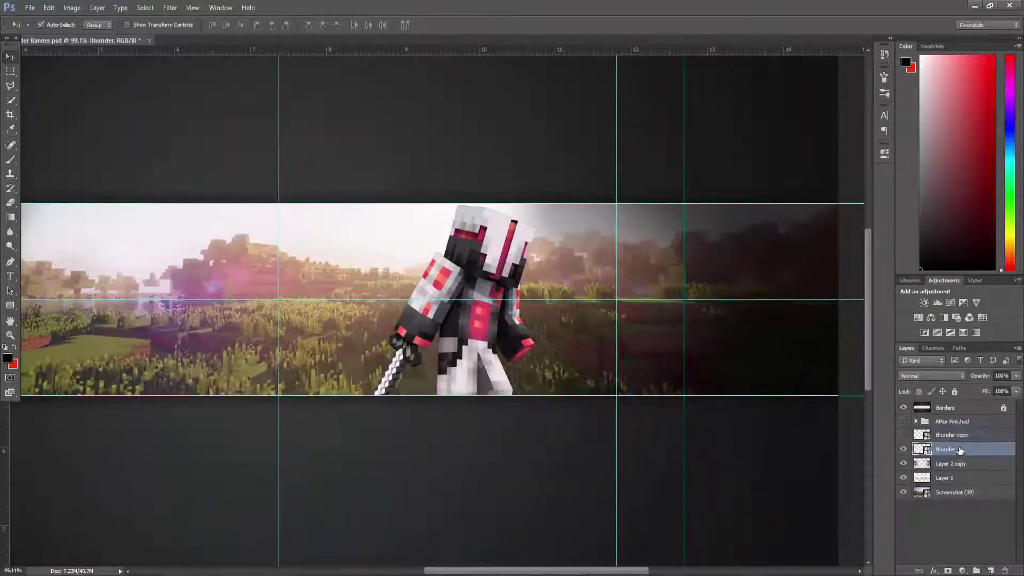
Give the thunder layer a Multiply Inner Shadow at 50% opacity and 9 px size, plus a Gradient Overlay
{"action": "double_click", "coordinate": [983, 449]}
{"action": "left_click", "coordinate": [696, 214]}
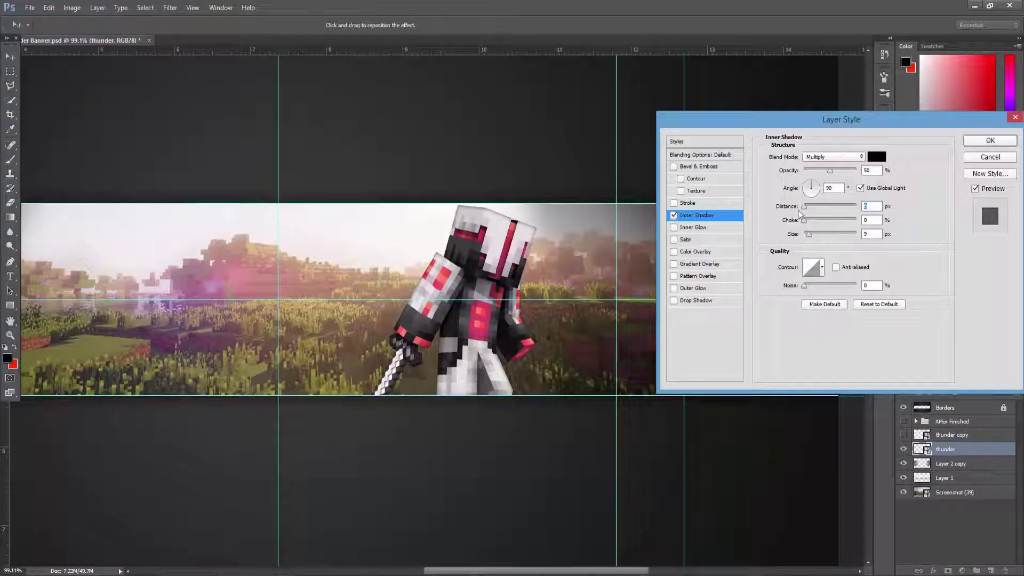
{"action": "left_click", "coordinate": [699, 263]}
{"action": "left_click", "coordinate": [832, 184]}
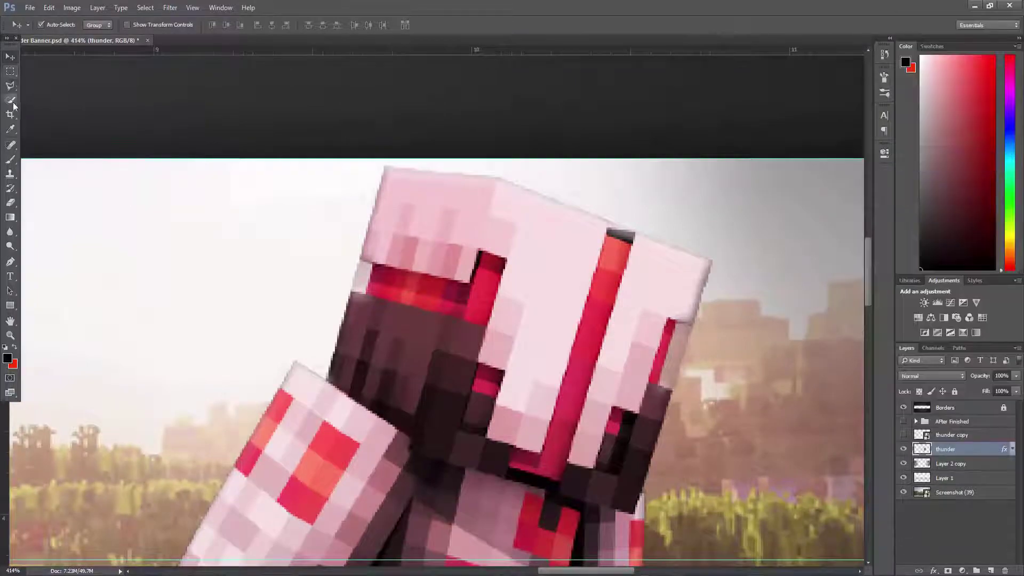
Start a Polygonal Lasso selection along the top edge of the character's head
{"action": "left_click", "coordinate": [10, 85]}
{"action": "scroll", "coordinate": [368, 265], "scroll_direction": "up", "scroll_amount": 3}
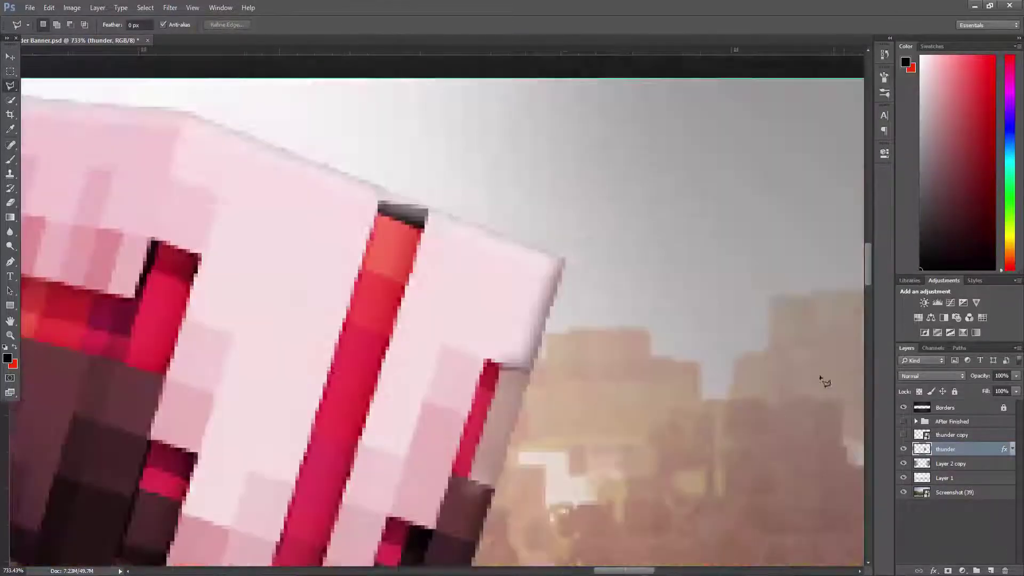
{"action": "left_click", "coordinate": [500, 241]}
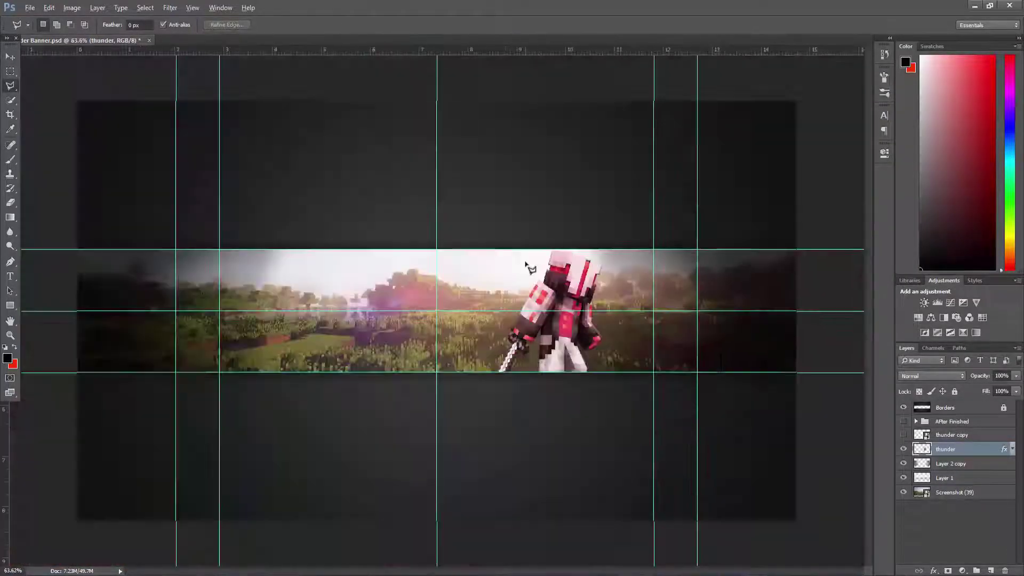
Apply Glowing Edges to thunder copy 2 with edge width 1, edge brightness 5 and minimum smoothness, and erase some glow on the leg
{"action": "left_click", "coordinate": [1012, 435]}
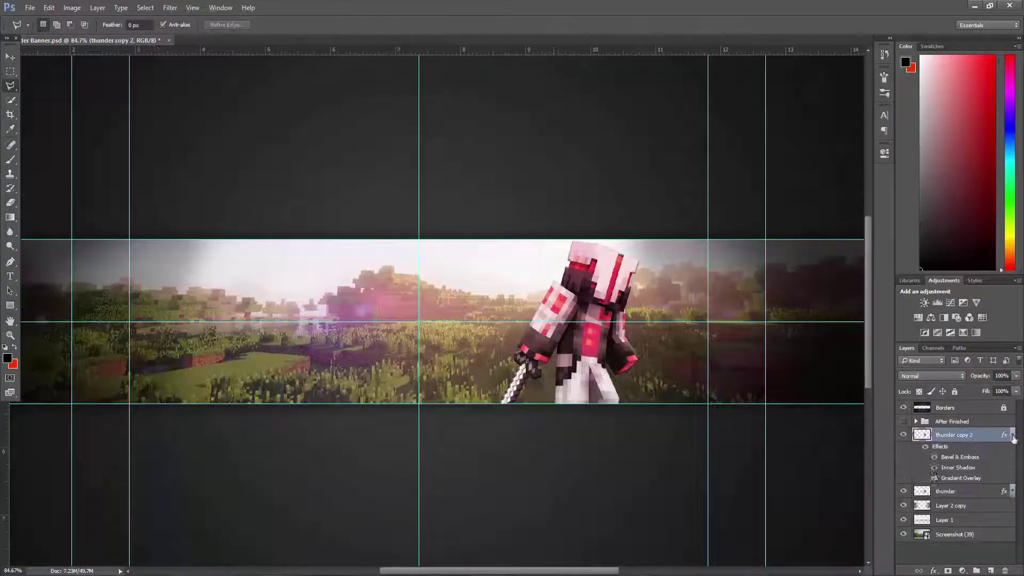
{"action": "key", "text": "ctrl+alt+f"}
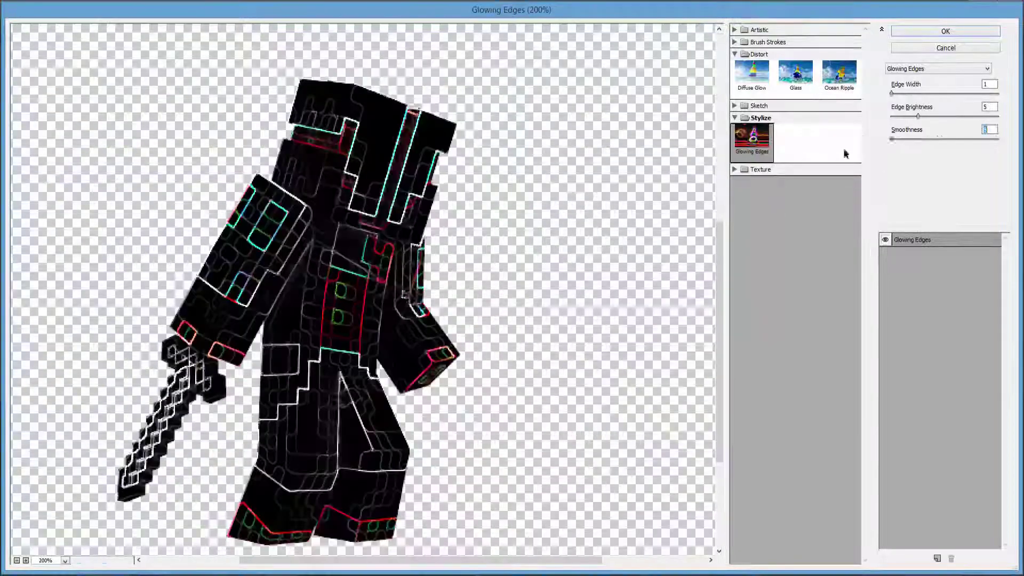
{"action": "left_click_drag", "start_coordinate": [924, 139], "coordinate": [885, 100]}
{"action": "key", "text": "Return"}
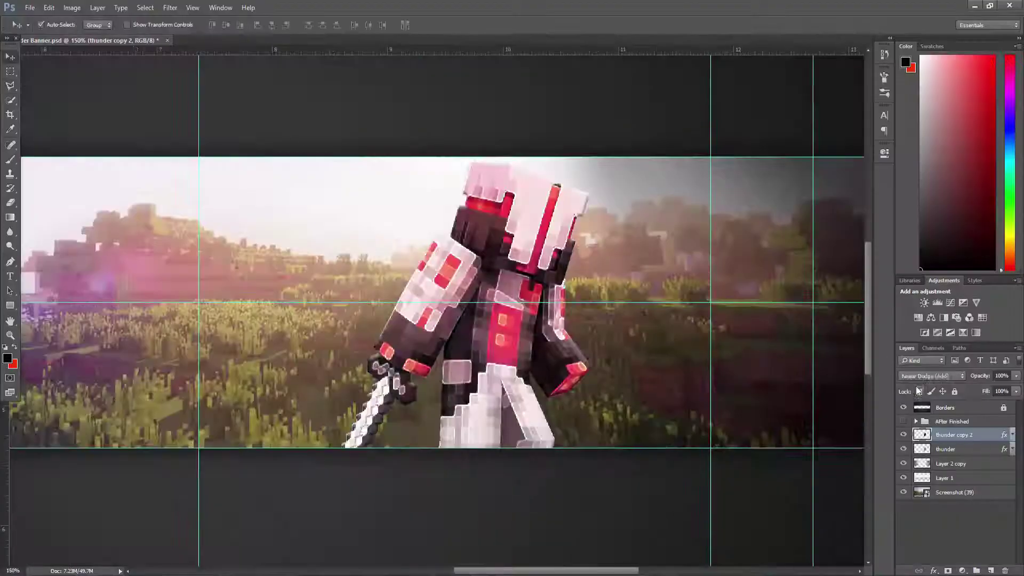
{"action": "left_click_drag", "start_coordinate": [513, 414], "coordinate": [513, 440]}
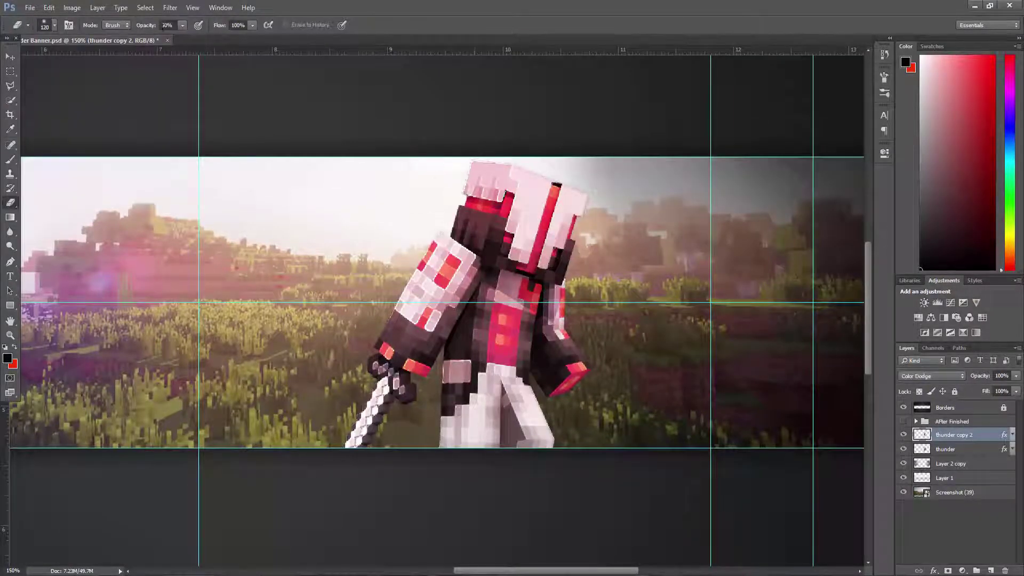
Apply a Motion Blur to the thunder layer underneath the character copies
{"action": "left_click", "coordinate": [955, 464]}
{"action": "left_click", "coordinate": [1012, 464]}
{"action": "left_click", "coordinate": [170, 7]}
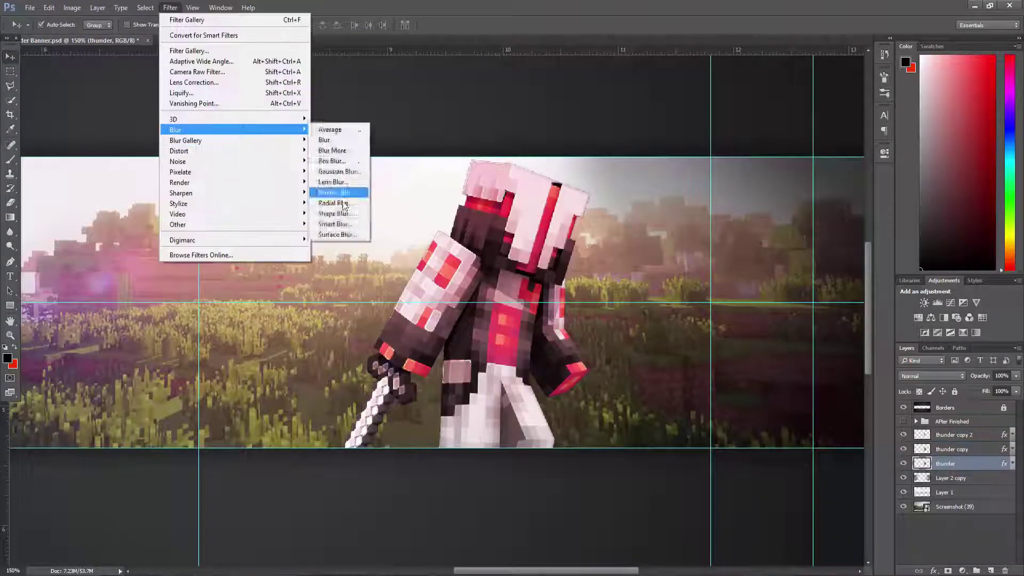
{"action": "left_click", "coordinate": [336, 192]}
{"action": "left_click", "coordinate": [290, 128]}
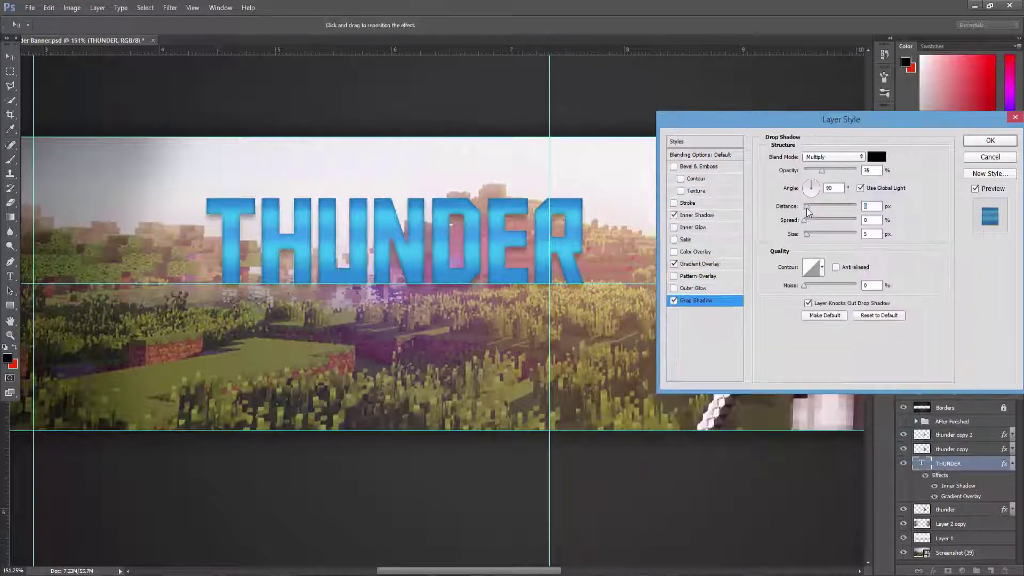
Apply the 35% opacity Drop Shadow to the THUNDER text, duplicate the text layer, and offset the original slightly to give the letters depth
{"action": "left_click", "coordinate": [989, 142]}
{"action": "key", "text": "ctrl+j"}
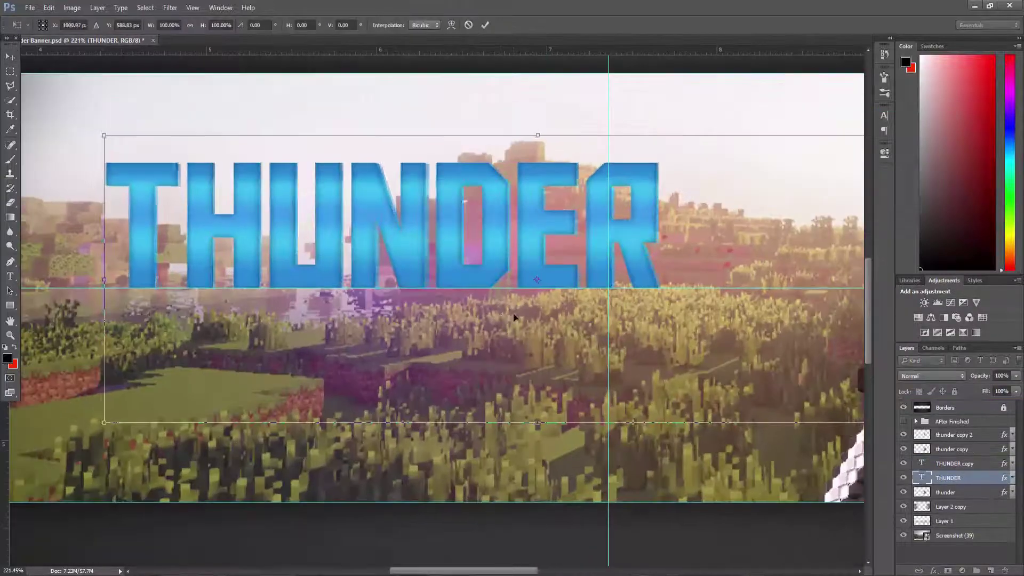
{"action": "scroll", "coordinate": [513, 317], "scroll_direction": "down", "scroll_amount": 2}
{"action": "left_click_drag", "start_coordinate": [500, 248], "coordinate": [498, 250]}
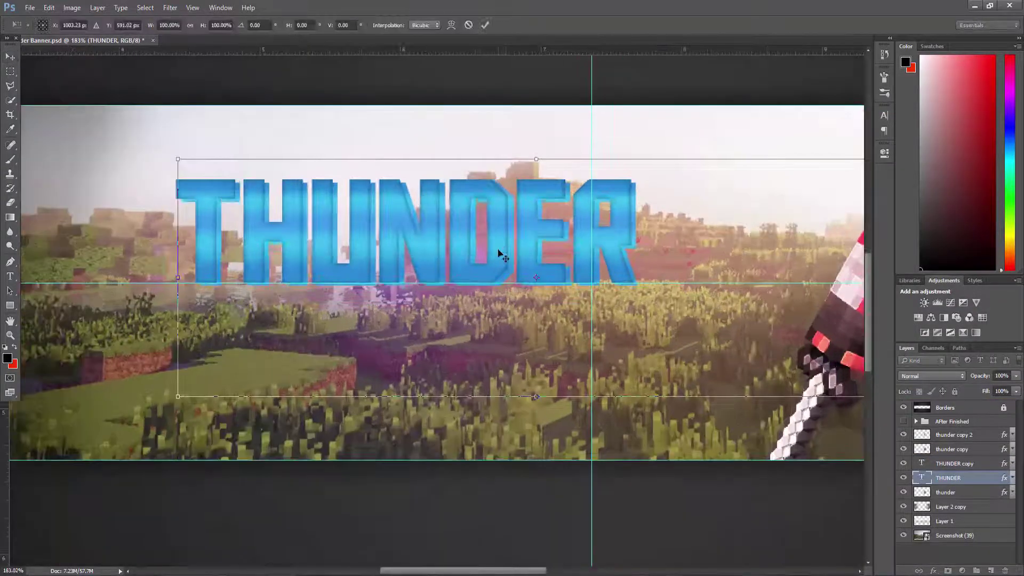
{"action": "scroll", "coordinate": [597, 215], "scroll_direction": "down", "scroll_amount": 2}
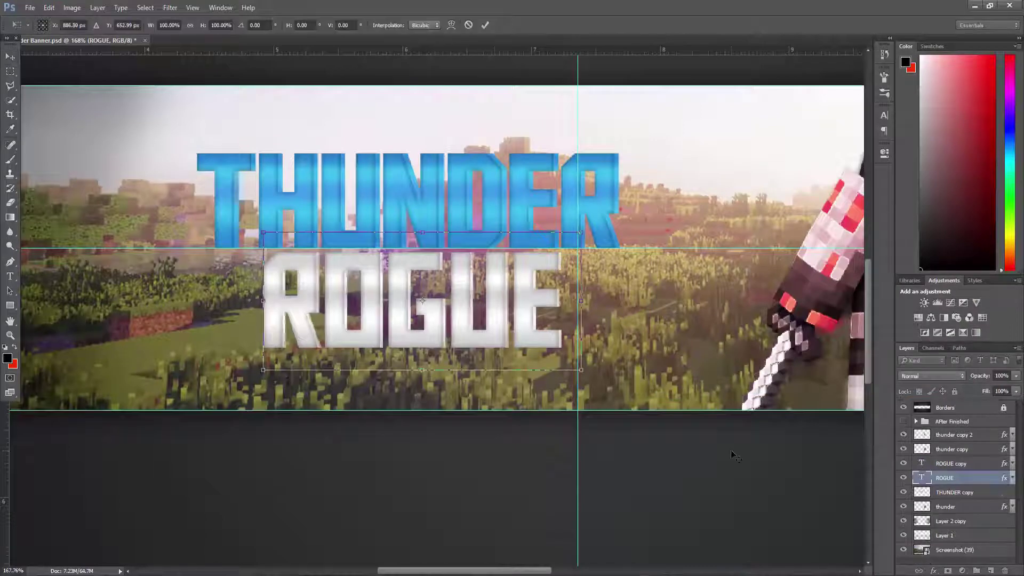
Merge the two ROGUE text layers and move the merged word slightly down below THUNDER
{"action": "right_click", "coordinate": [967, 467]}
{"action": "left_click", "coordinate": [917, 349]}
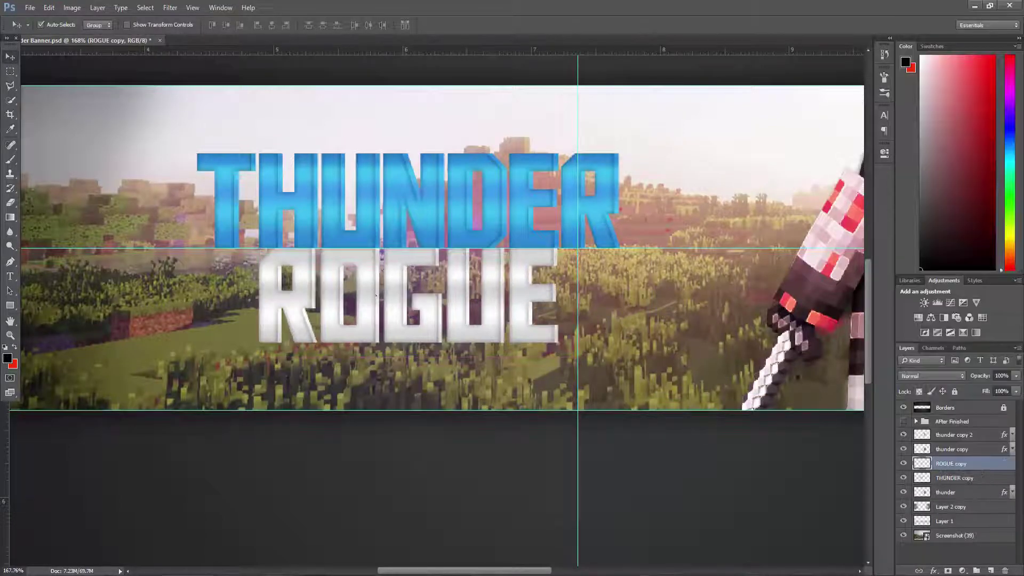
{"action": "key", "text": "ctrl+t"}
{"action": "left_click_drag", "start_coordinate": [394, 290], "coordinate": [395, 295]}
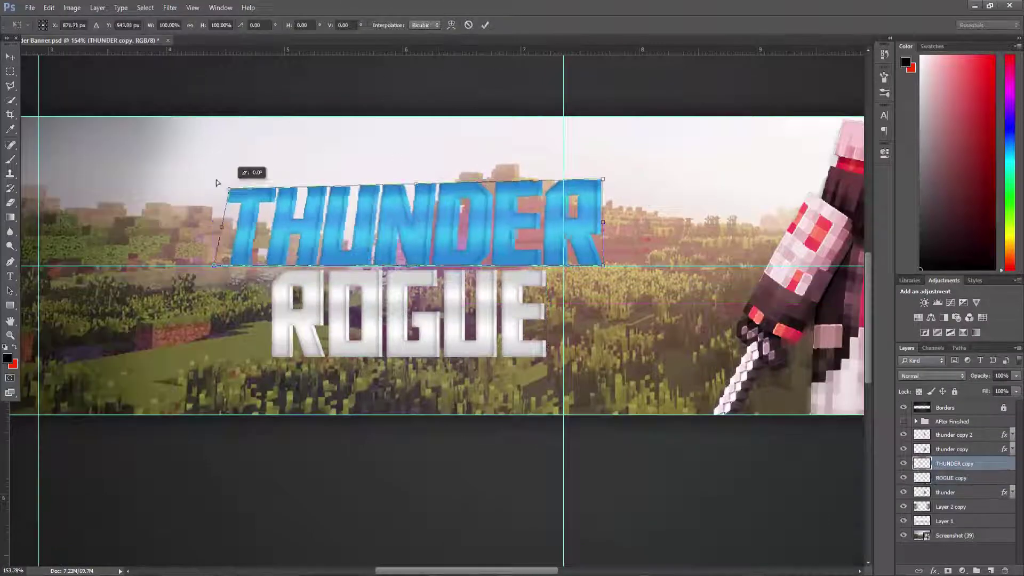
Merge copies of the THUNDER and ROGUE lettering into one layer and start a Perspective transform on it
{"action": "key", "text": "Return"}
{"action": "right_click", "coordinate": [955, 478]}
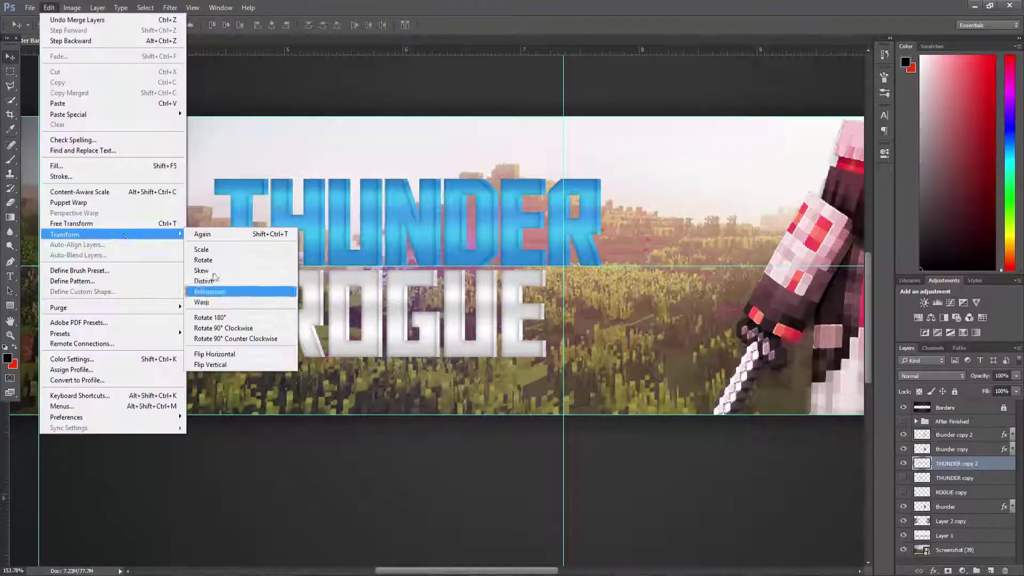
{"action": "left_click", "coordinate": [235, 290]}
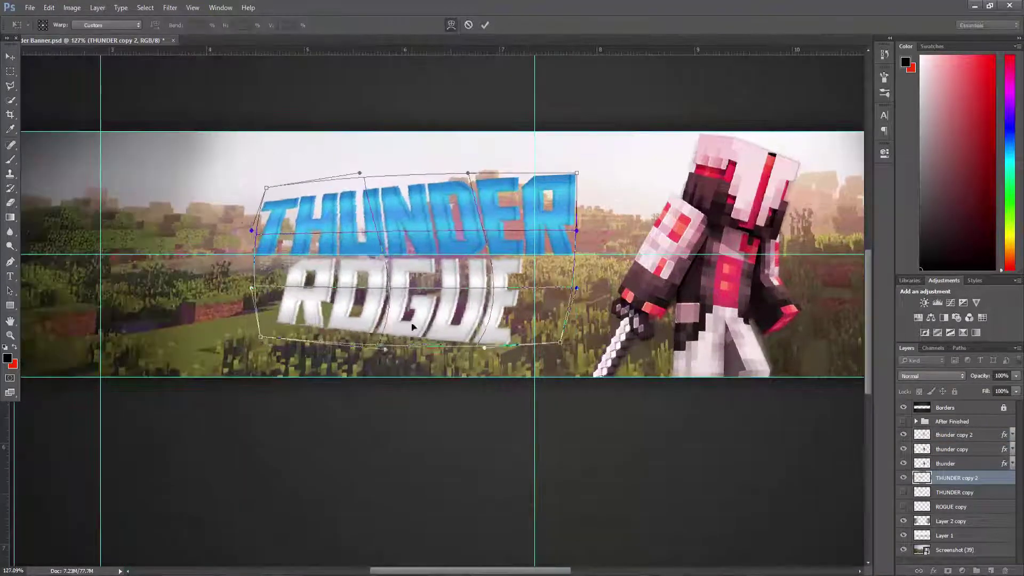
Reset the curved warp on the combined THUNDER ROGUE lettering, reshape it with a gentler custom warp, and apply the transform
{"action": "left_click", "coordinate": [452, 24]}
{"action": "left_click", "coordinate": [451, 25]}
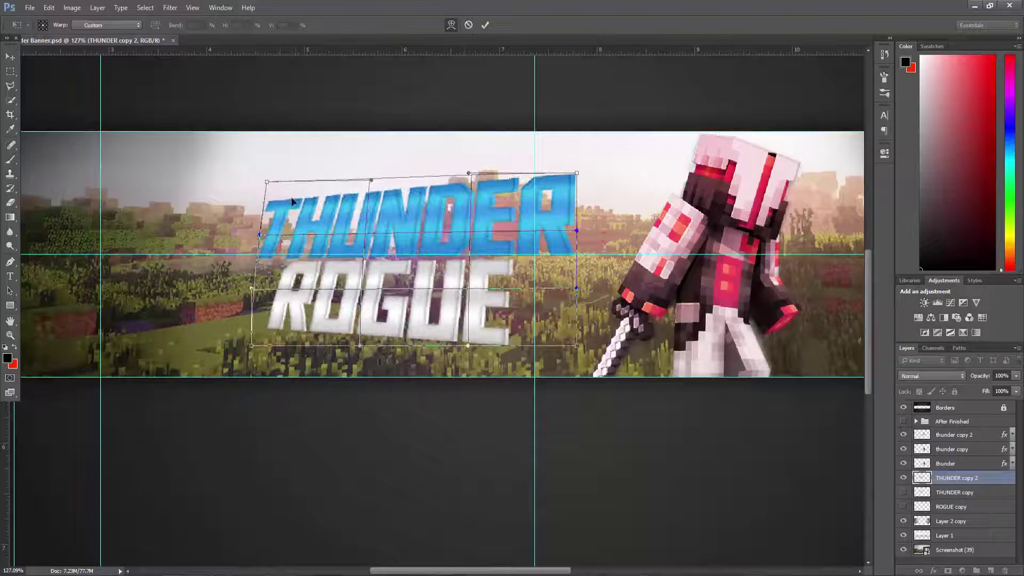
{"action": "left_click", "coordinate": [484, 25]}
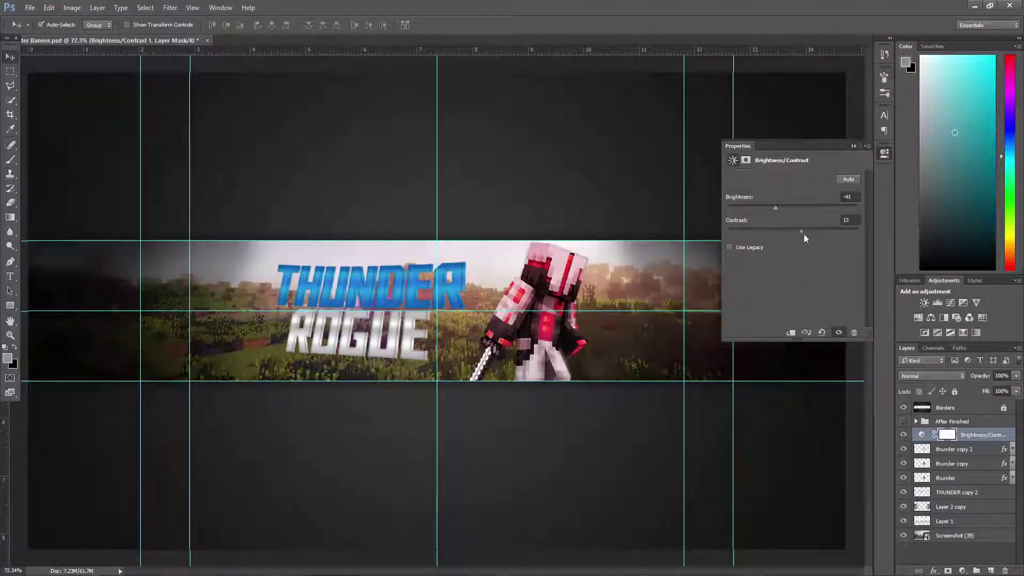
{"action": "left_click", "coordinate": [937, 303]}
{"action": "left_click_drag", "start_coordinate": [742, 258], "coordinate": [752, 263]}
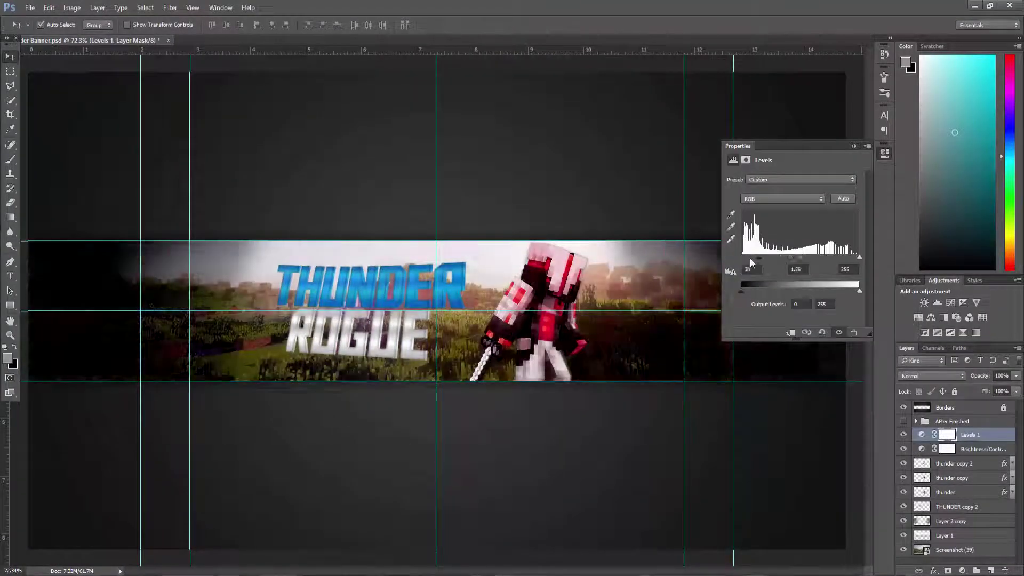
{"action": "left_click", "coordinate": [854, 332]}
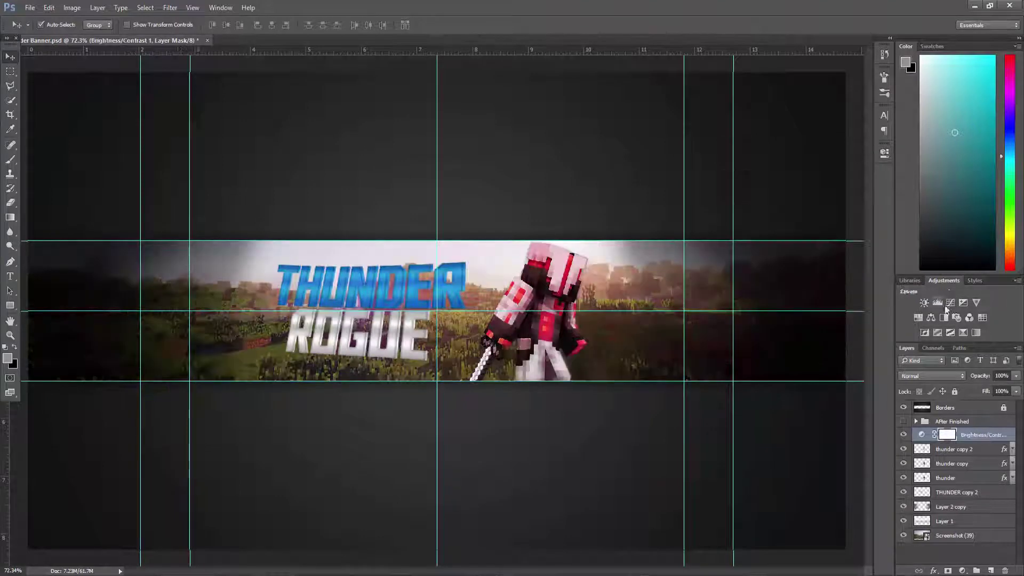
Add a Levels adjustment layer above Brightness/Contrast and brighten its midtones
{"action": "left_click", "coordinate": [937, 303]}
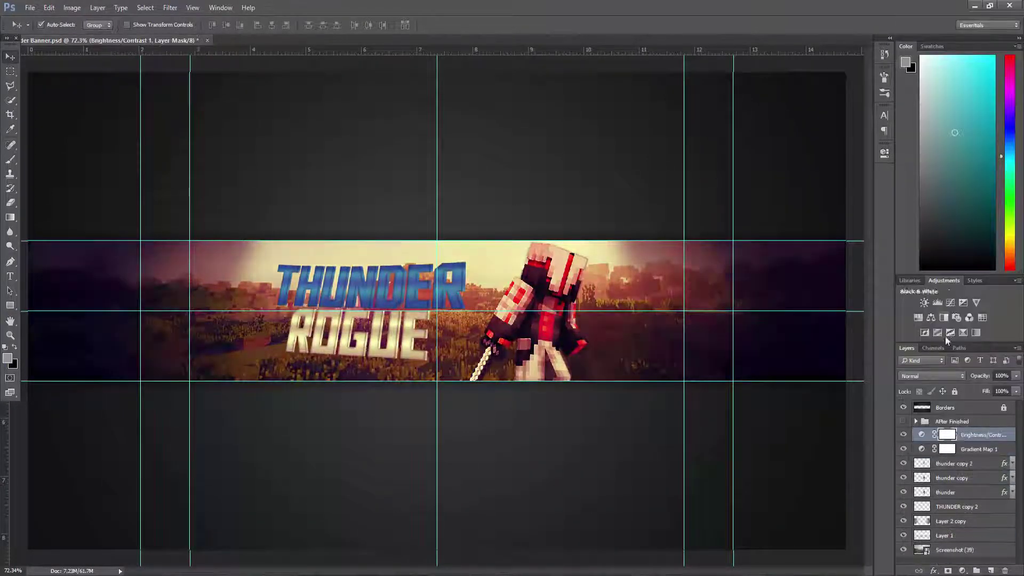
{"action": "left_click", "coordinate": [937, 303]}
{"action": "left_click_drag", "start_coordinate": [800, 258], "coordinate": [789, 261]}
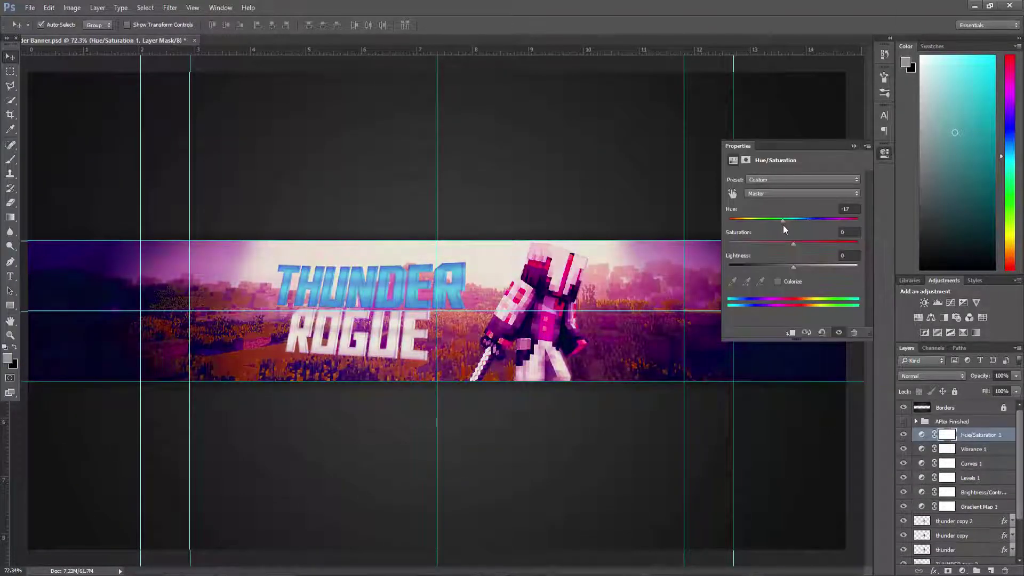
Grade the banner with a Color Balance adjustment plus faint teal and purple Color Fill layers, and toggle adjustment layer visibility to compare the effect
{"action": "left_click", "coordinate": [853, 146]}
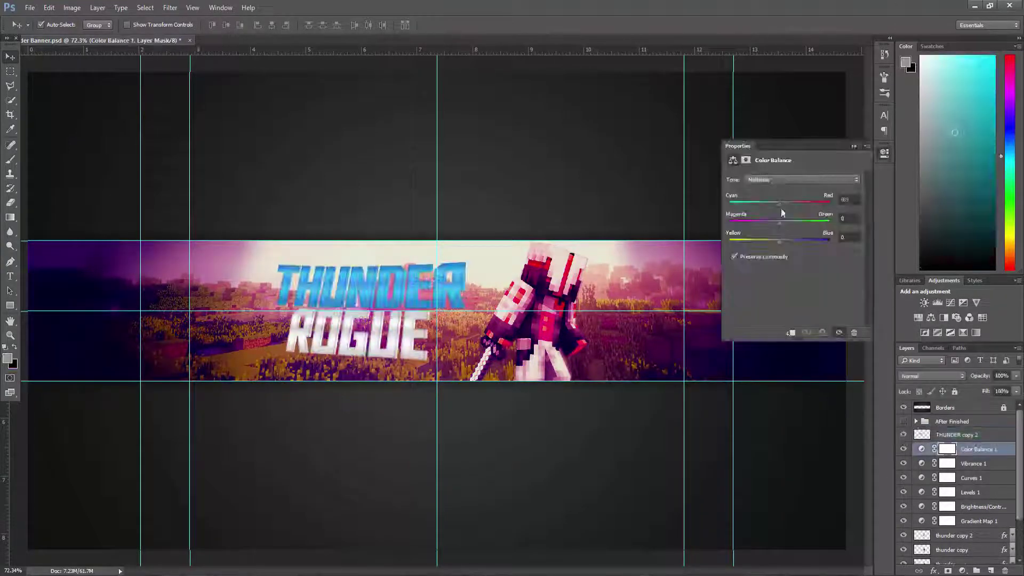
{"action": "left_click", "coordinate": [956, 317]}
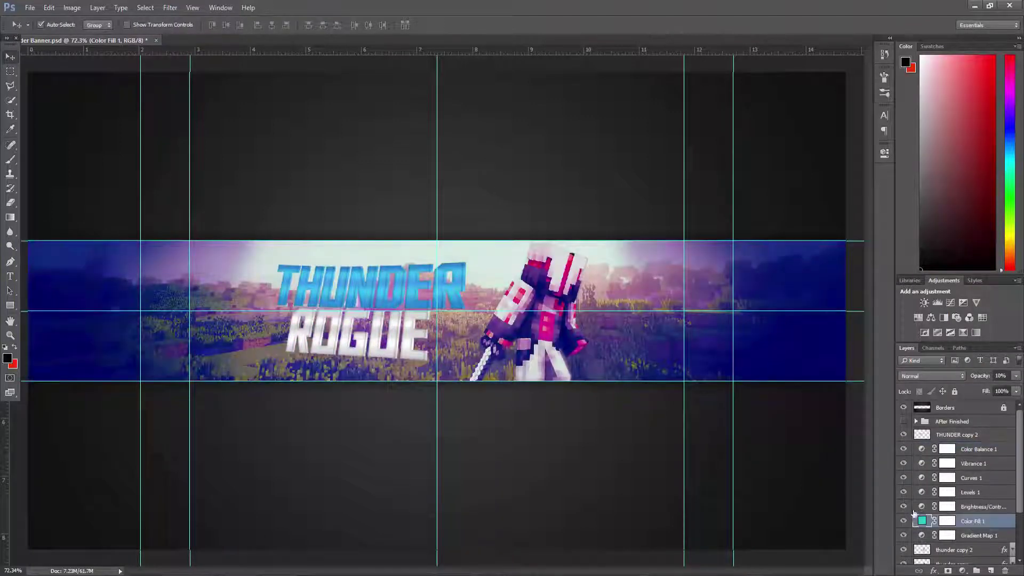
{"action": "left_click_drag", "start_coordinate": [993, 378], "coordinate": [991, 378]}
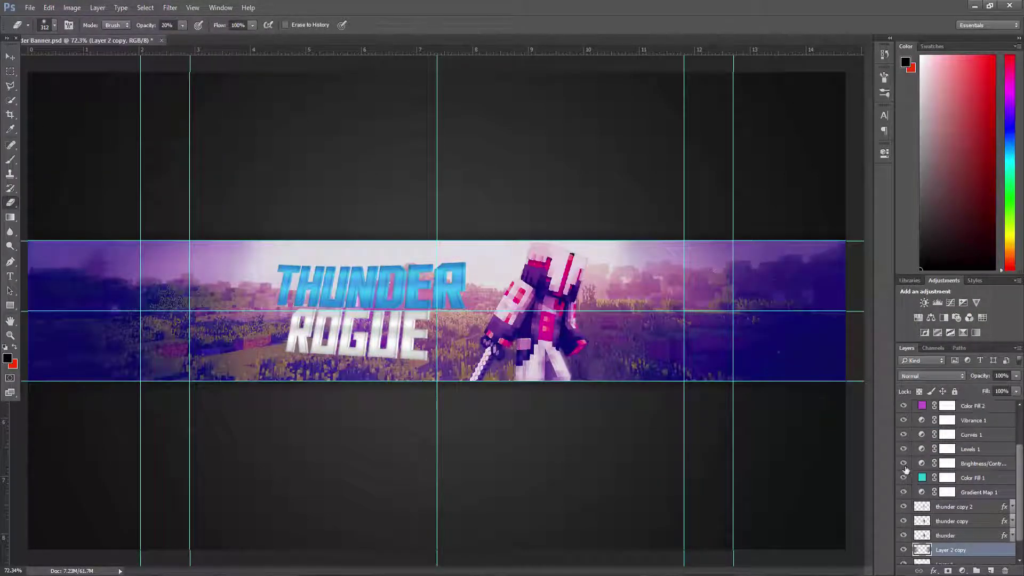
{"action": "left_click", "coordinate": [903, 448]}
{"action": "left_click", "coordinate": [904, 448]}
{"action": "left_click", "coordinate": [904, 448]}
{"action": "left_click", "coordinate": [904, 448]}
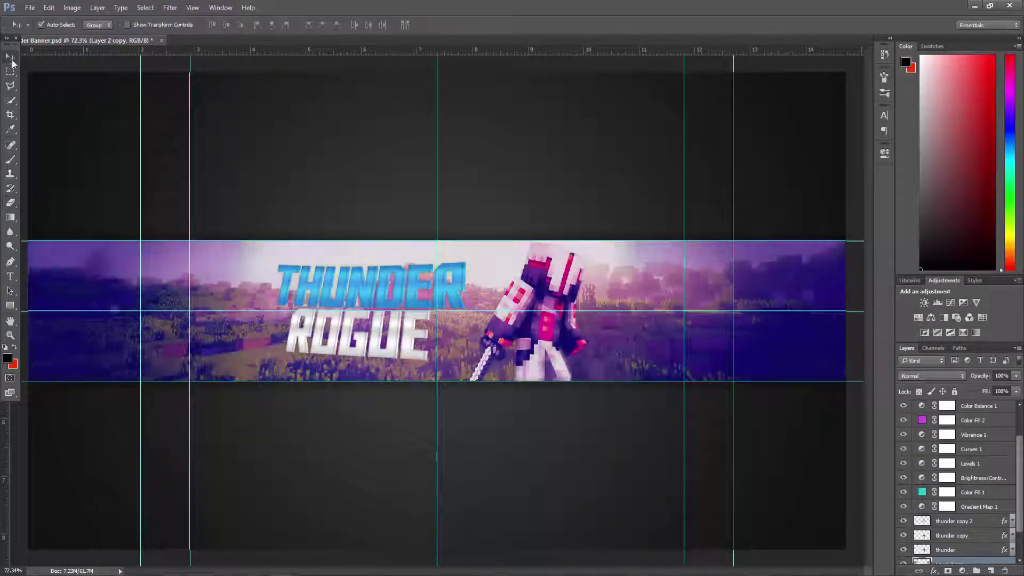
Apply a 3 px Field Blur to the copied background screenshot layer behind the lettering and character
{"action": "left_click", "coordinate": [955, 561]}
{"action": "left_click", "coordinate": [169, 8]}
{"action": "left_click", "coordinate": [343, 139]}
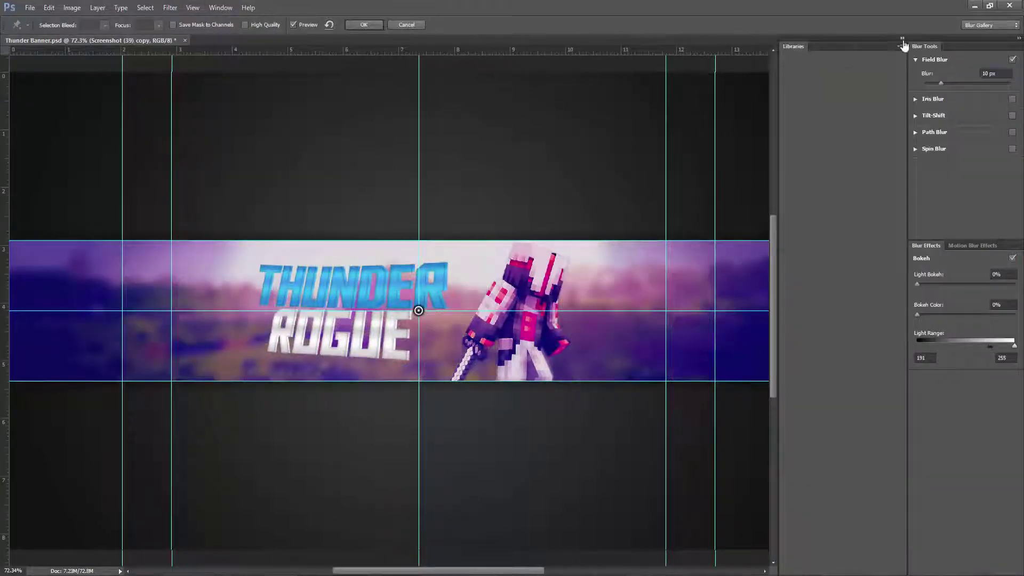
{"action": "left_click", "coordinate": [901, 39]}
{"action": "left_click_drag", "start_coordinate": [941, 84], "coordinate": [929, 85]}
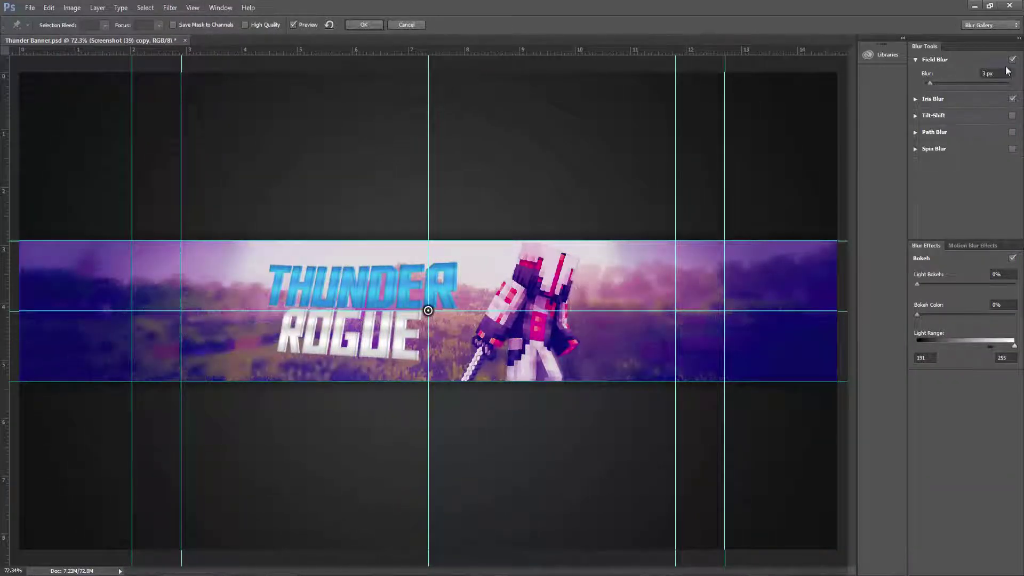
{"action": "left_click", "coordinate": [902, 39]}
{"action": "left_click", "coordinate": [914, 126]}
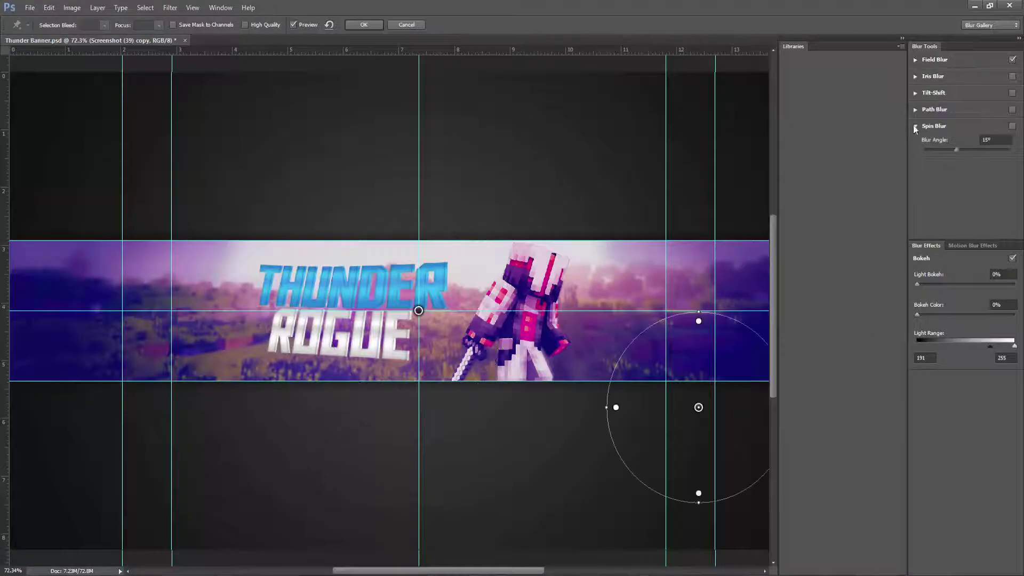
{"action": "left_click", "coordinate": [359, 25]}
Reshape the combined THUNDER ROGUE lettering with a custom warp that pulls its left edge inward and extends its upper-right corner, and apply it
{"action": "right_click", "coordinate": [917, 118]}
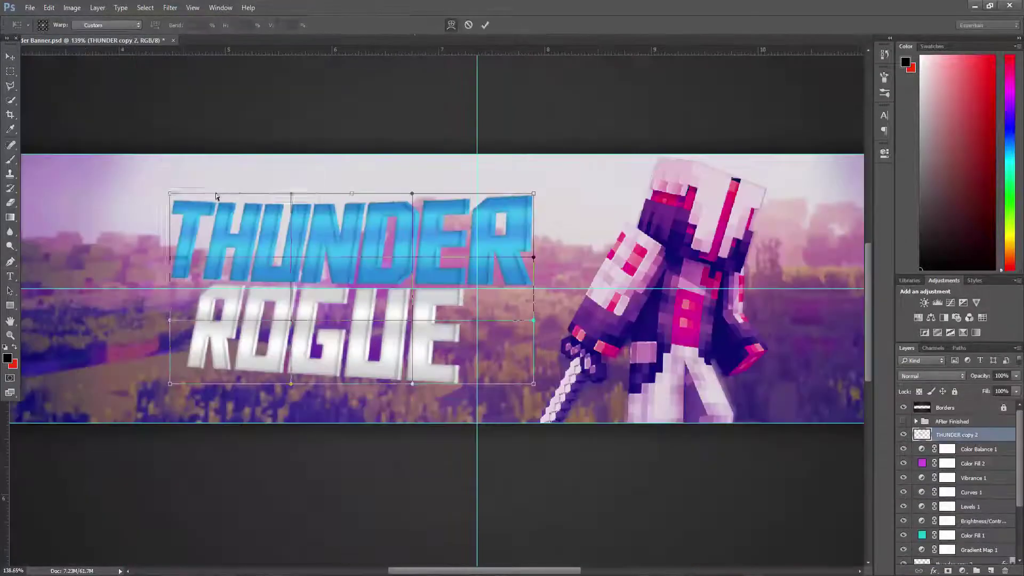
{"action": "left_click_drag", "start_coordinate": [216, 197], "coordinate": [184, 198]}
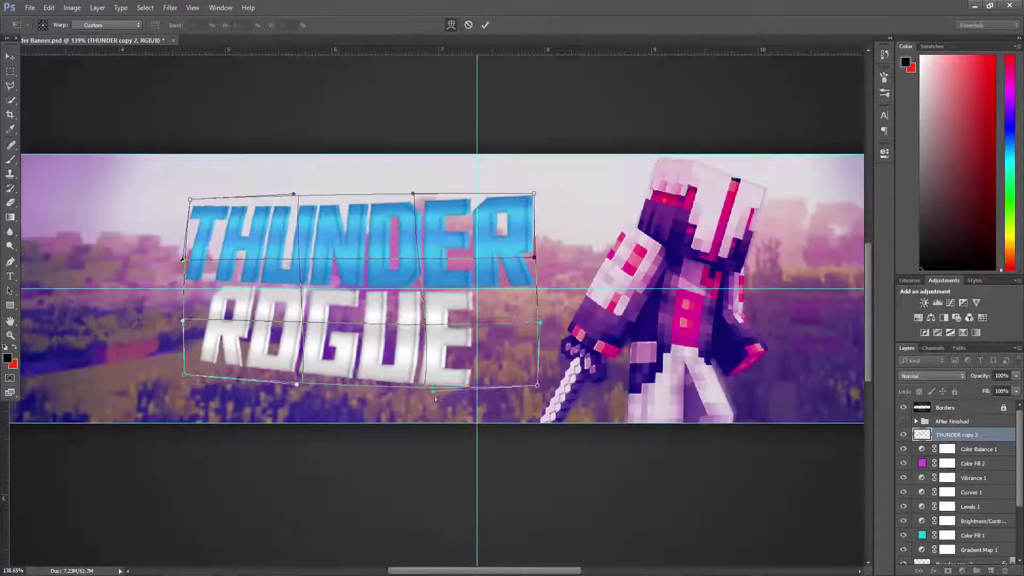
{"action": "left_click_drag", "start_coordinate": [533, 193], "coordinate": [544, 191]}
{"action": "key", "text": "Return"}
{"action": "key", "text": "ctrl+minus"}
{"action": "key", "text": "ctrl+minus"}
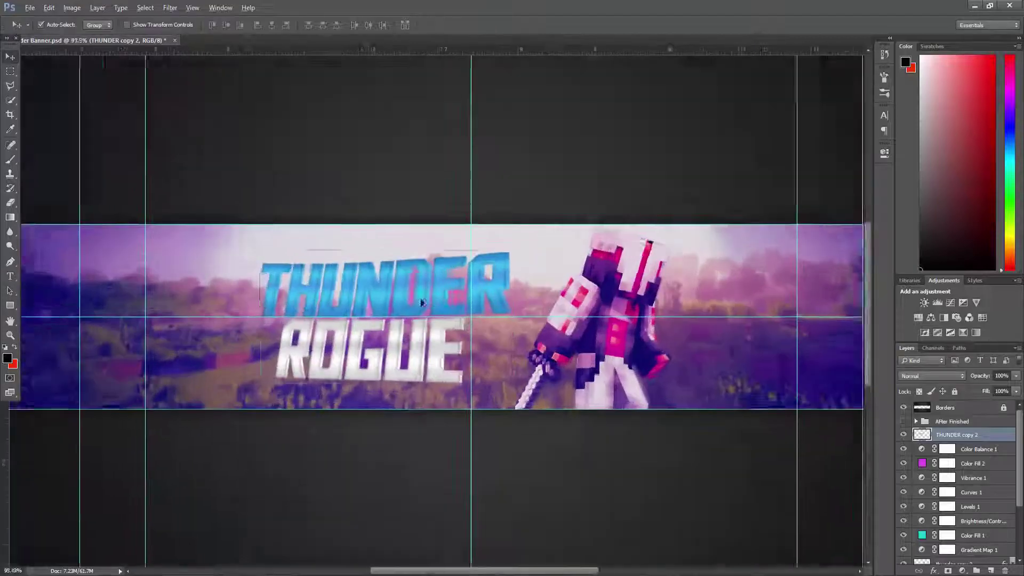
{"action": "key", "text": "ctrl+t"}
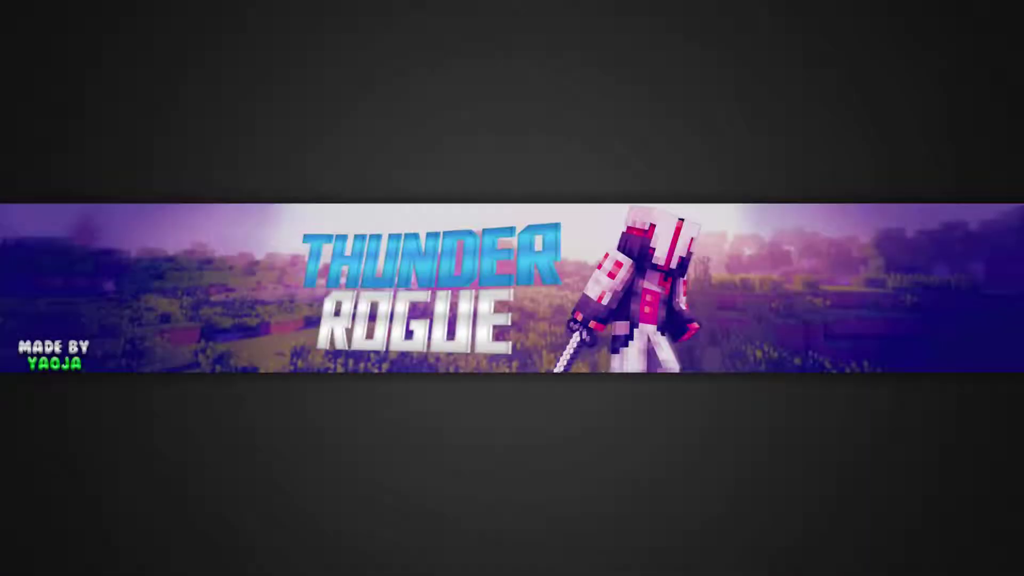